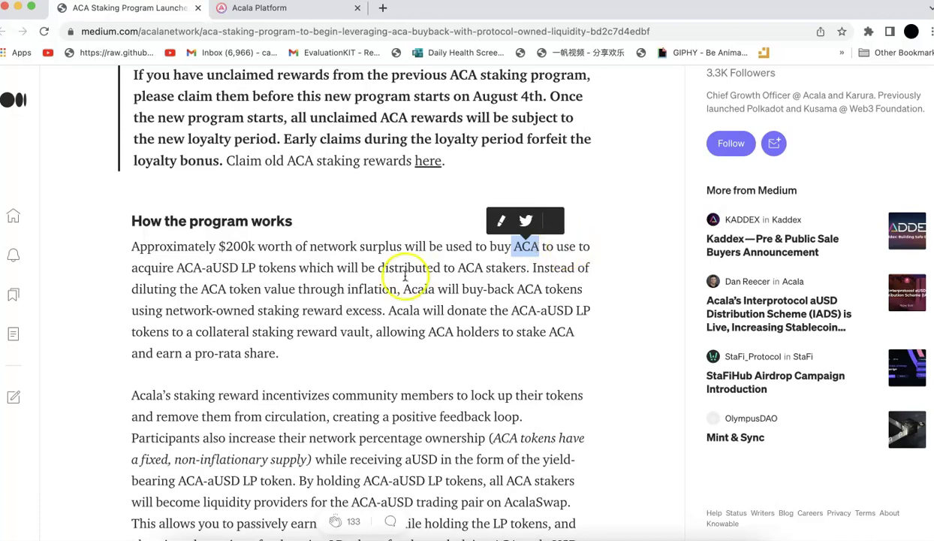
Step: Read how the ACA staking program works and the ACA Staking Explained section in the article
left_click_drag(166, 273, 311, 269)
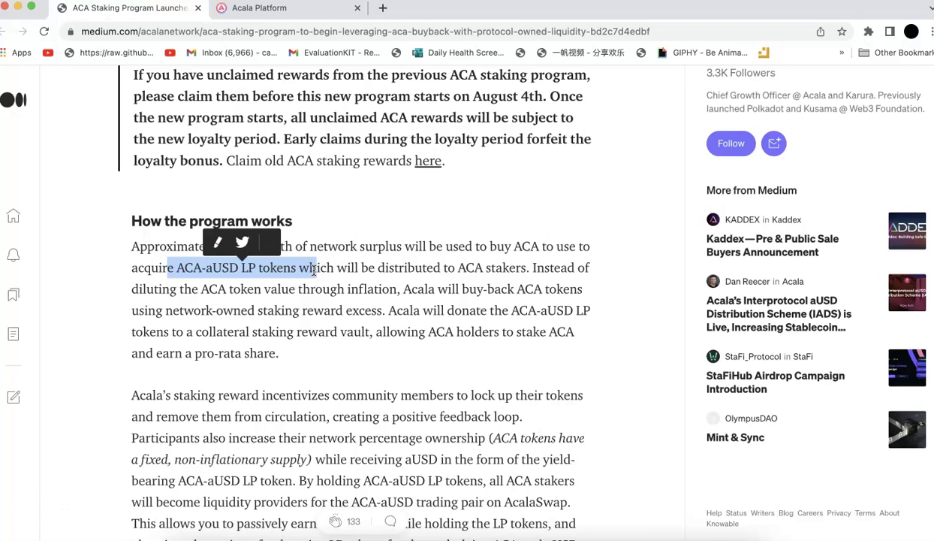
scroll(314, 272, "down", 5)
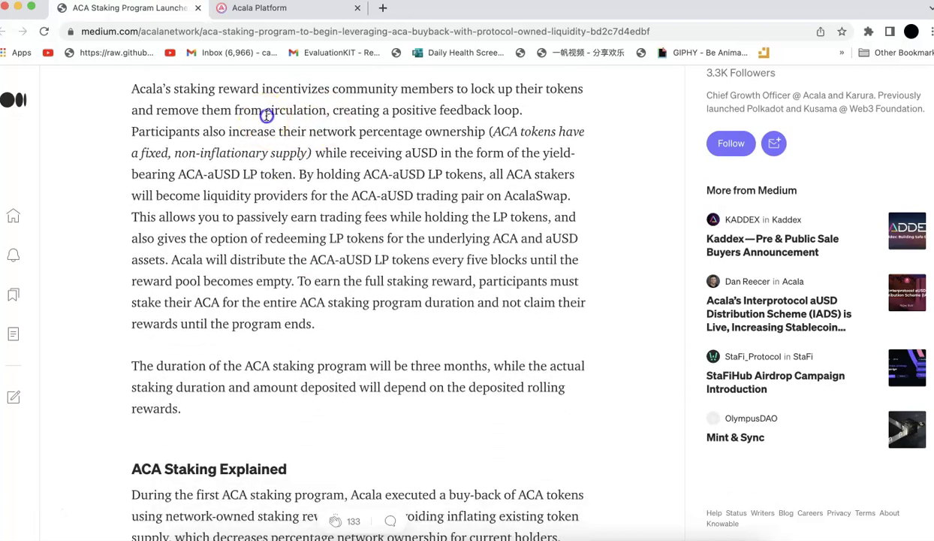
left_click_drag(265, 111, 392, 302)
scroll(271, 274, "down", 1)
scroll(278, 298, "down", 5)
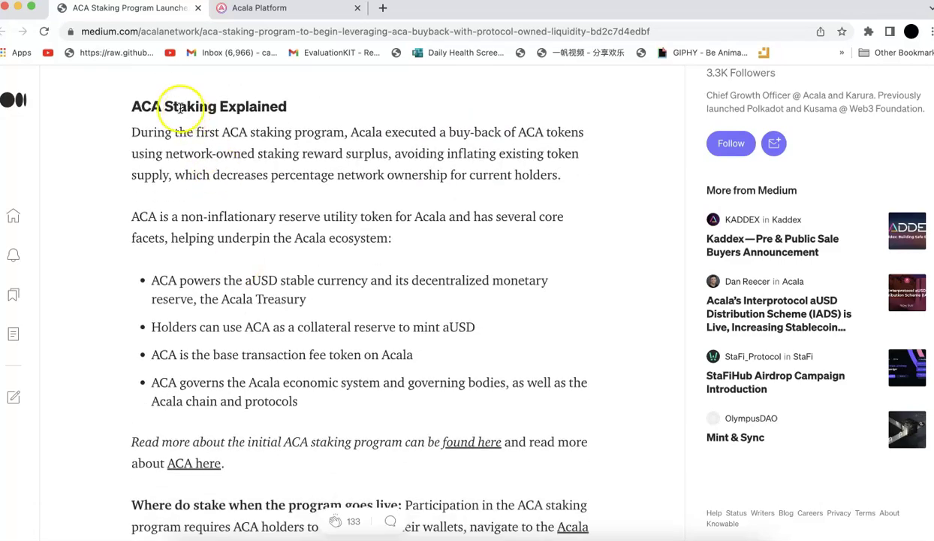
left_click_drag(154, 106, 365, 298)
scroll(317, 396, "down", 2)
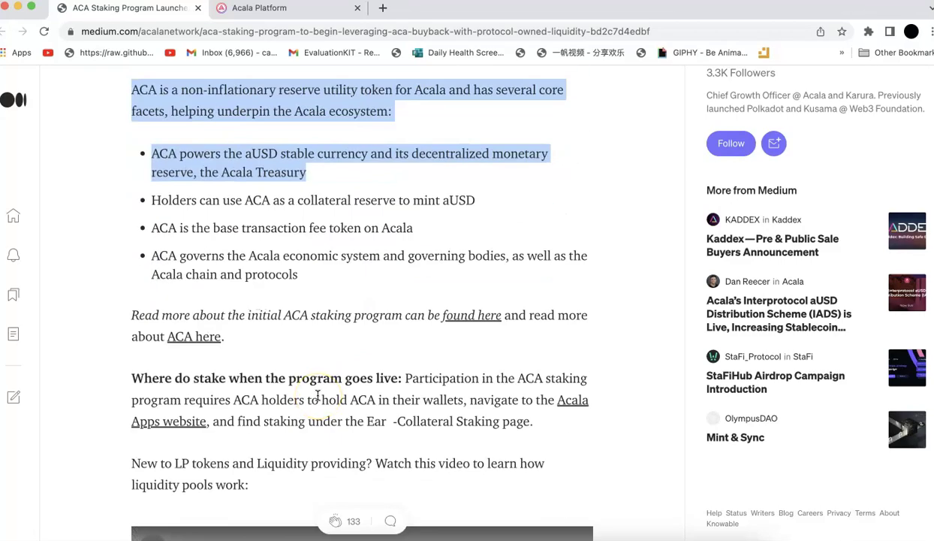
scroll(318, 396, "up", 3)
left_click(387, 300)
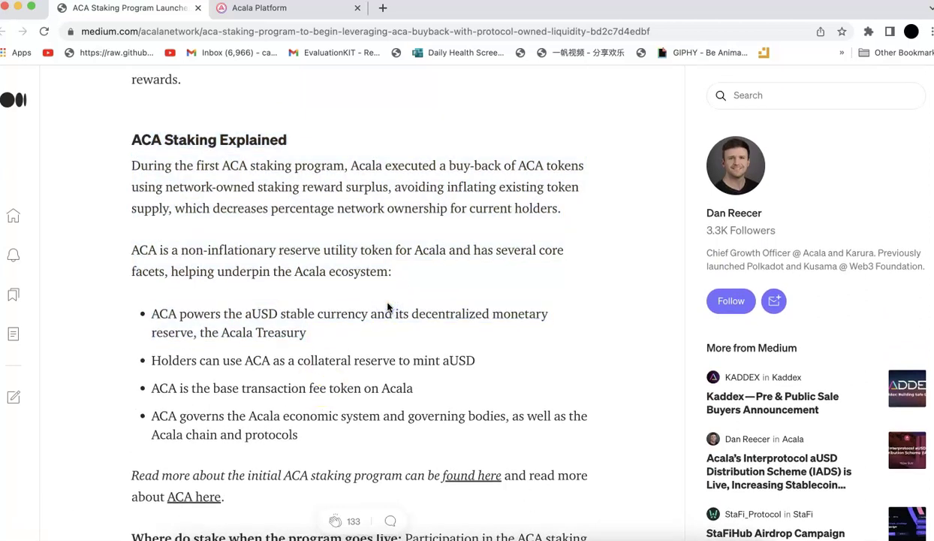
Step: Switch to the Acala Platform portfolio and open the vesting details of the ACA token to check the claimable amount
left_click(278, 11)
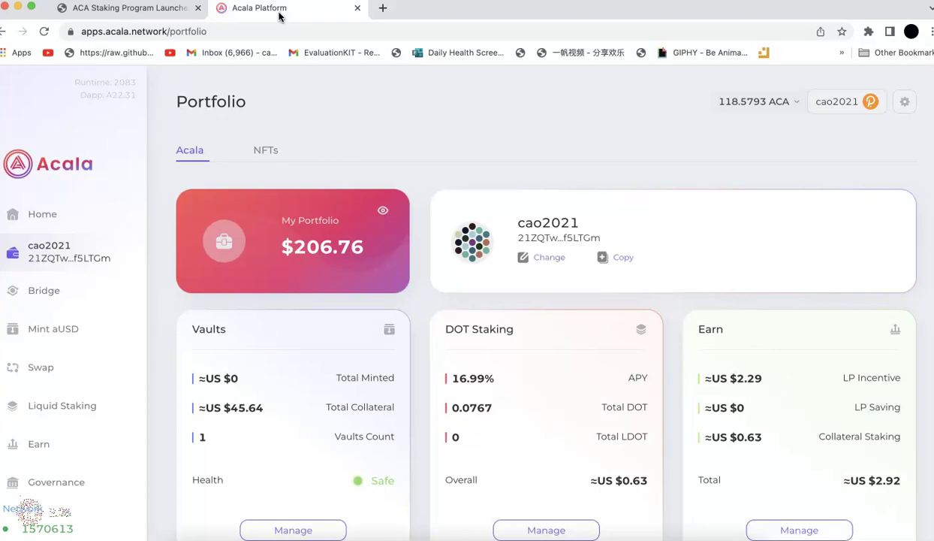
left_click(269, 29)
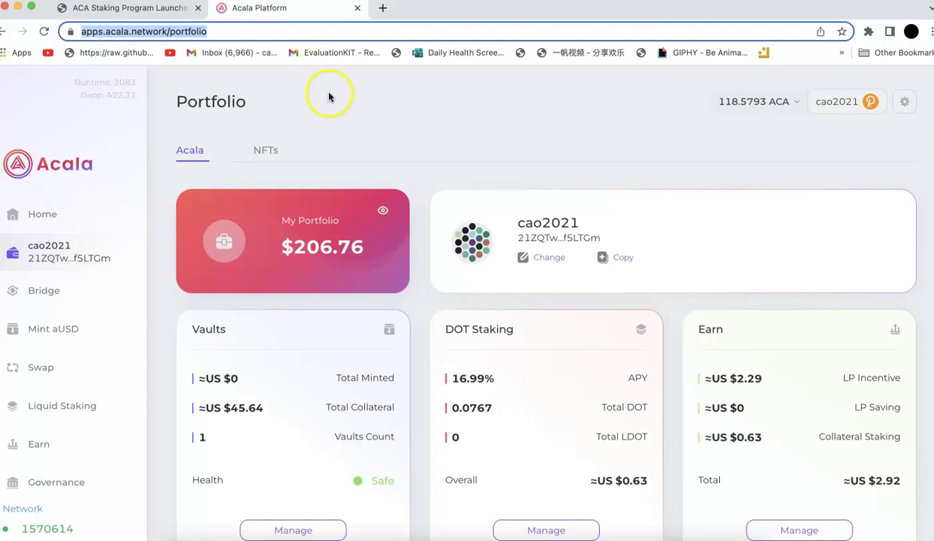
scroll(418, 214, "down", 1)
scroll(419, 214, "down", 5)
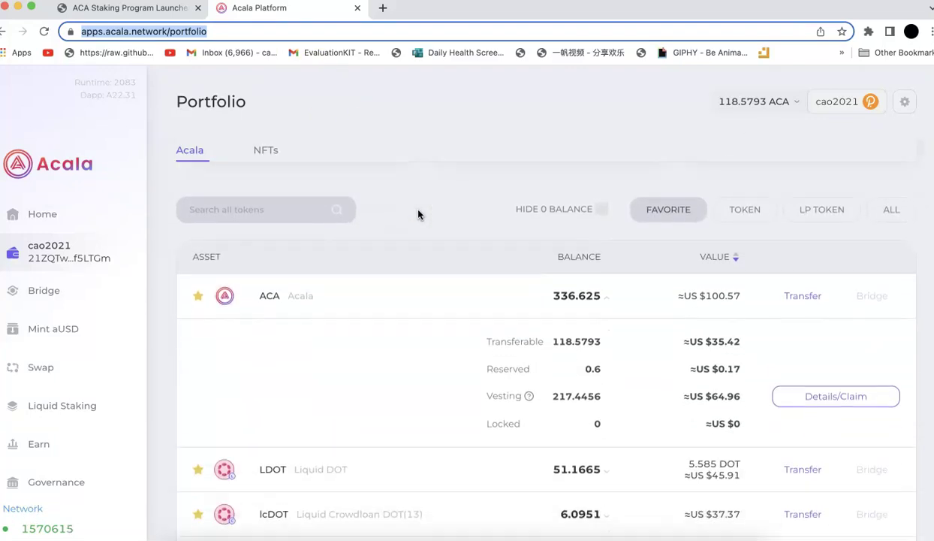
scroll(419, 214, "down", 1)
left_click(483, 246)
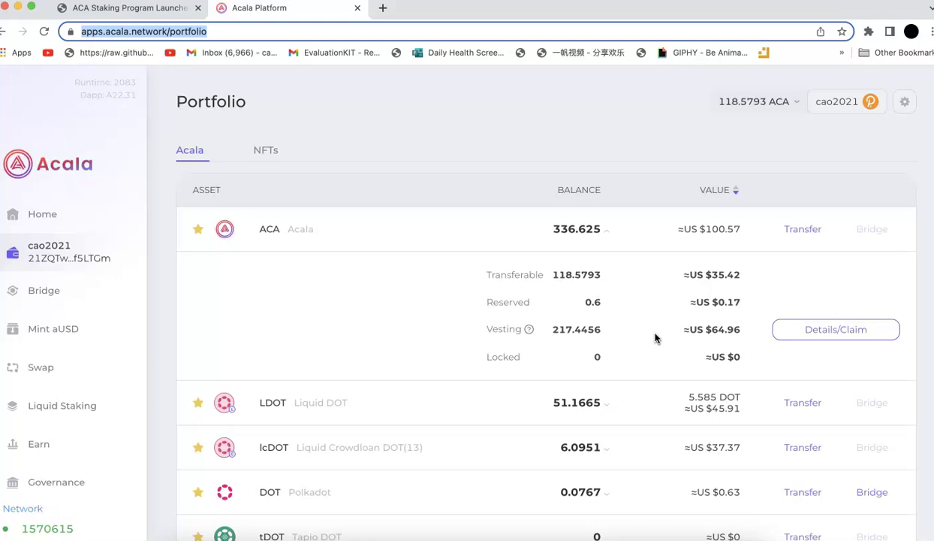
left_click(810, 330)
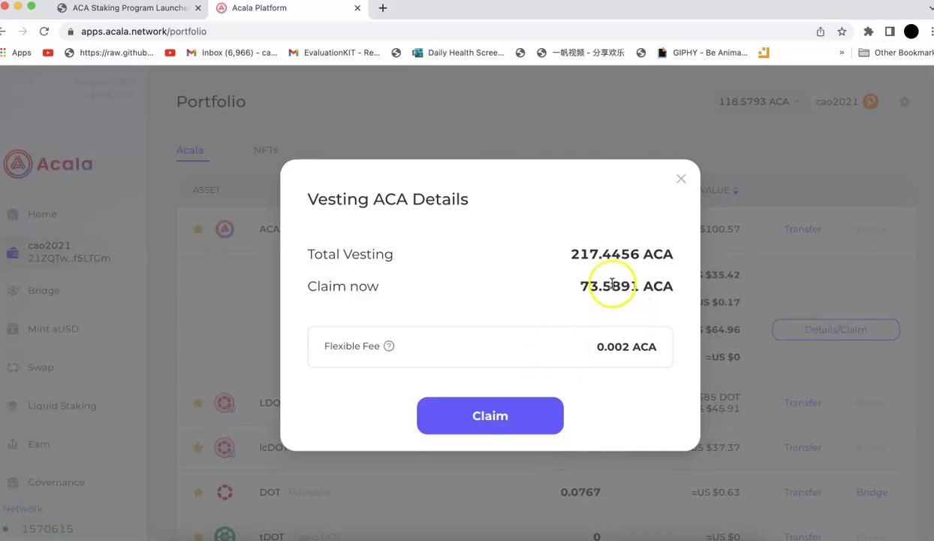
left_click_drag(580, 285, 659, 281)
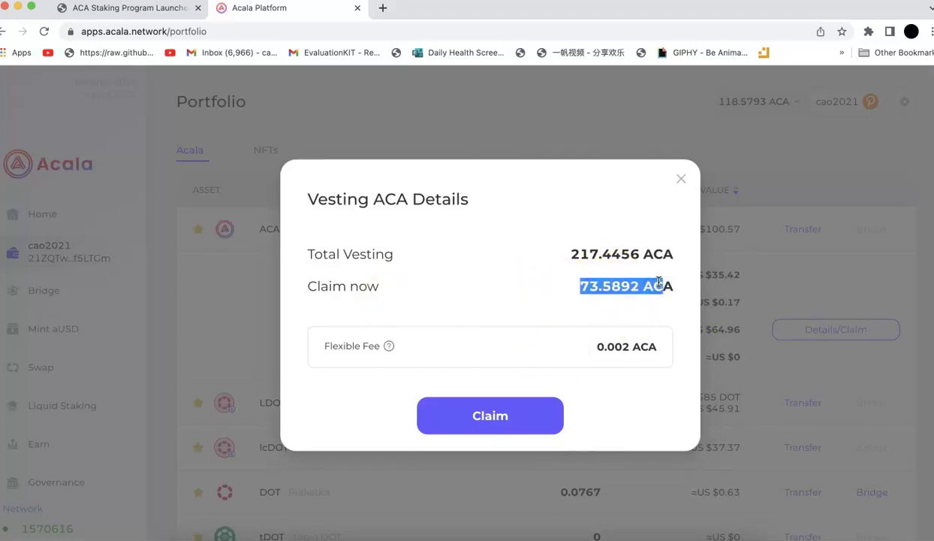
Step: Claim the vested ACA and sign the transaction with the account password, remembering it for the next 15 minutes
left_click(508, 418)
left_click(488, 402)
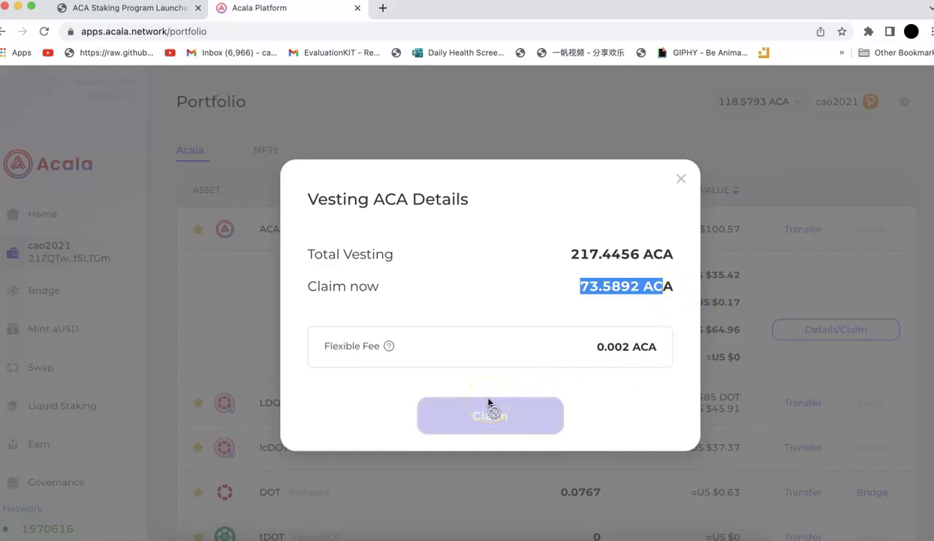
left_click(388, 378)
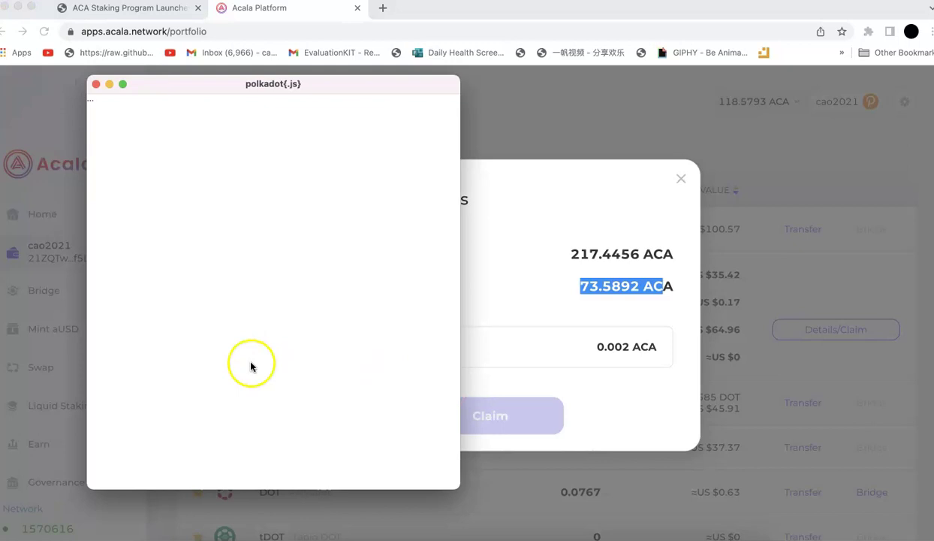
left_click(128, 408)
left_click(132, 376)
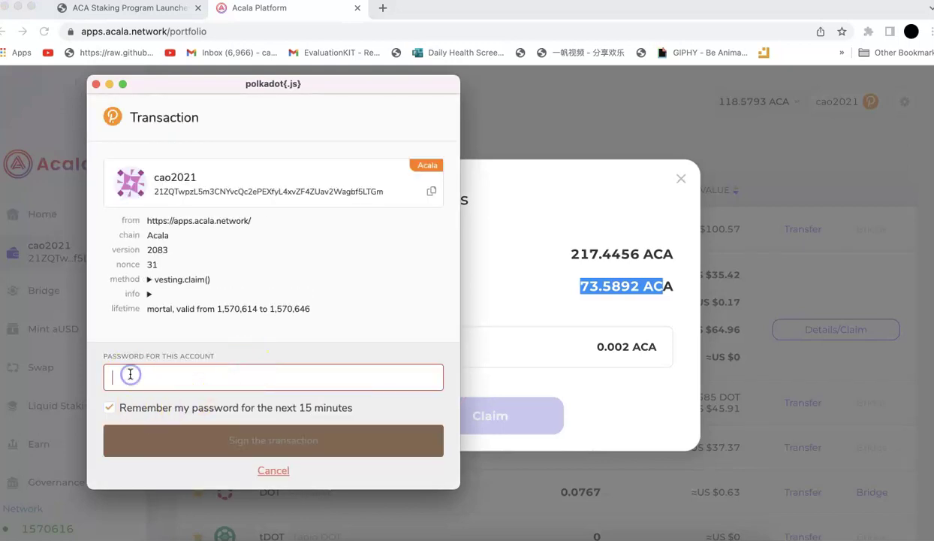
type("••••••••••••")
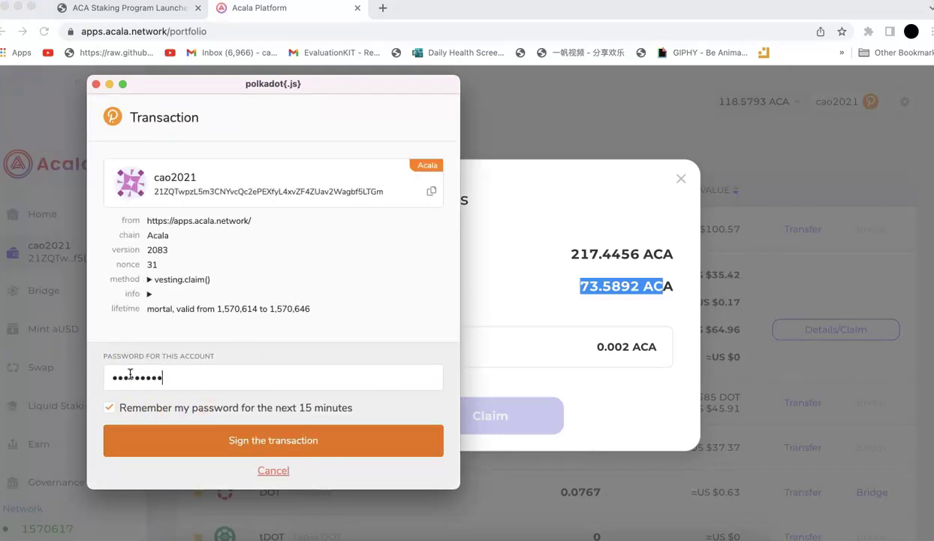
type("•")
key("Return")
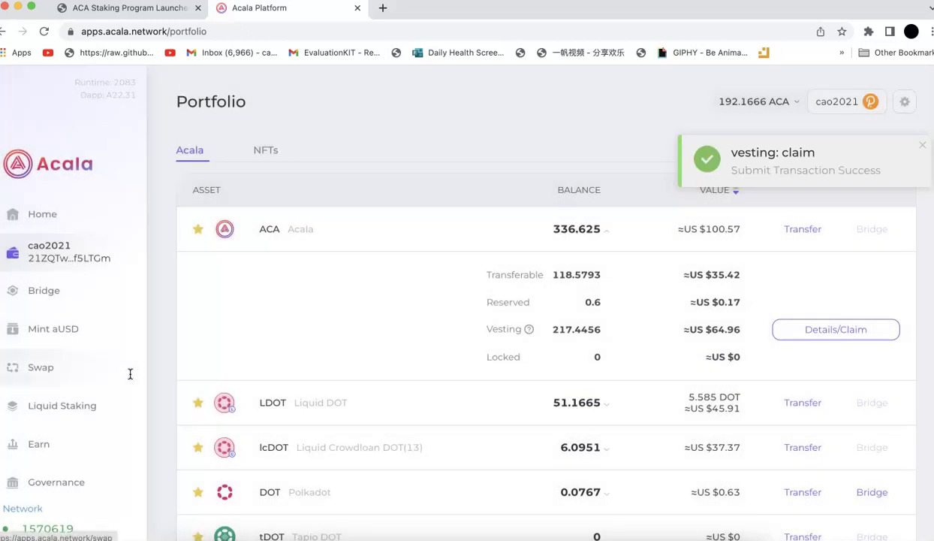
Step: Open the stake/unstake form for Collateralized ACA under Collateral Staking in the Earn section
left_click(49, 446)
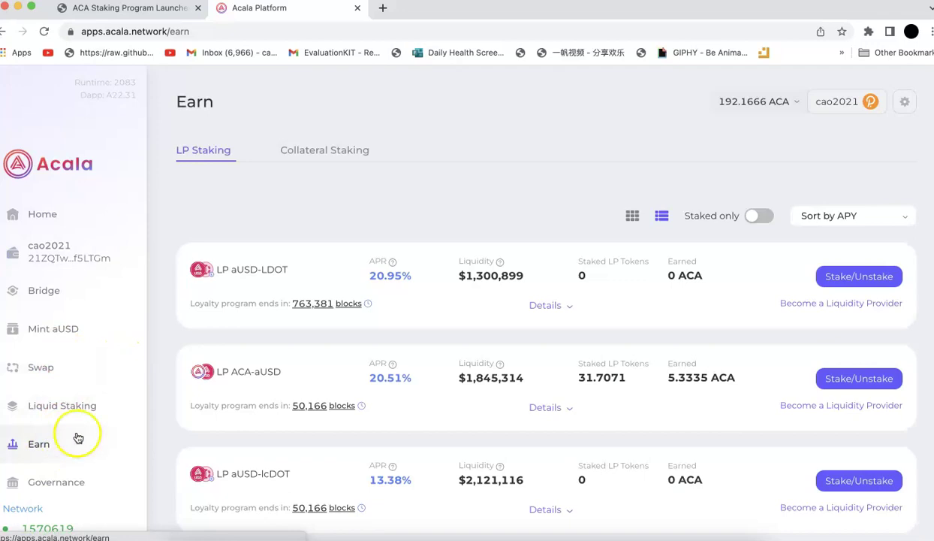
scroll(306, 374, "down", 1)
scroll(305, 374, "up", 1)
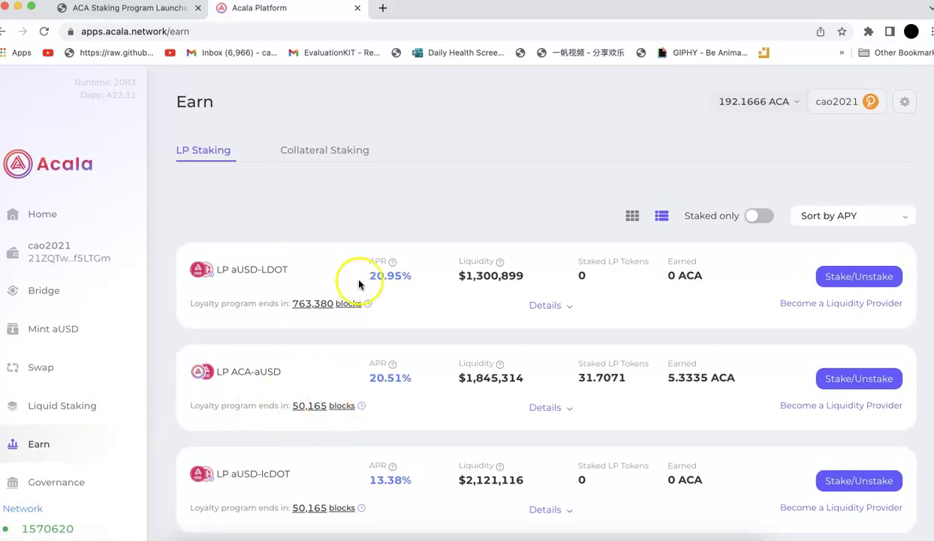
left_click(308, 152)
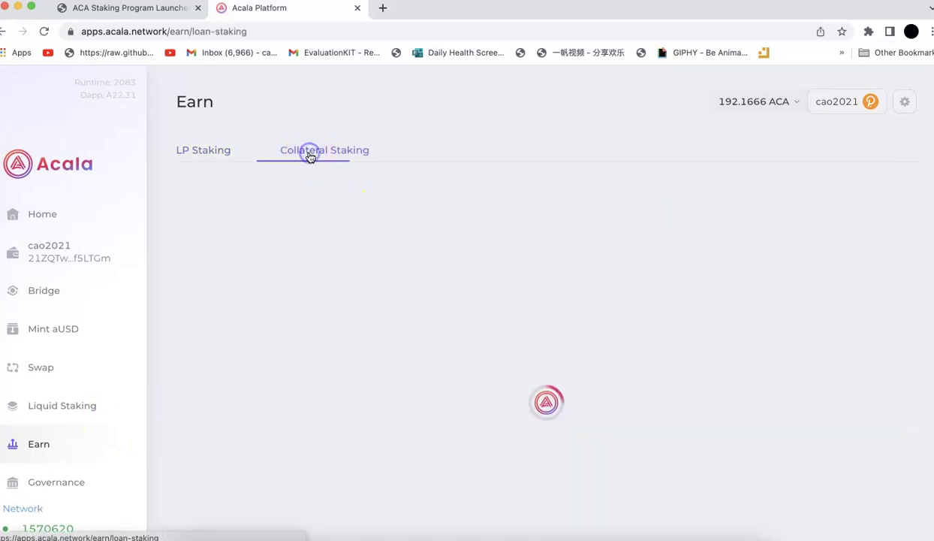
scroll(458, 369, "down", 1)
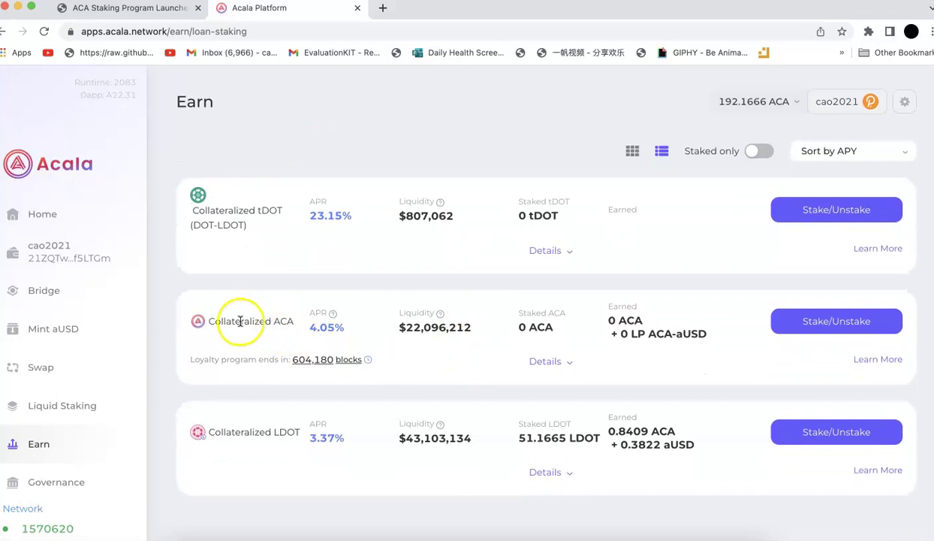
left_click_drag(236, 321, 553, 328)
left_click_drag(608, 319, 697, 335)
left_click(832, 321)
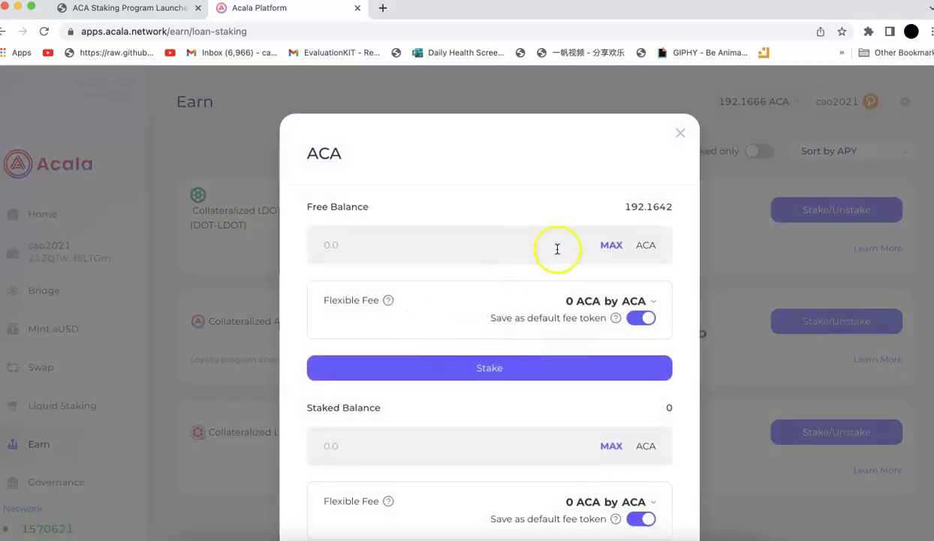
Step: Set the amount to stake from the free balance to 191 ACA
left_click(610, 248)
scroll(518, 304, "down", 1)
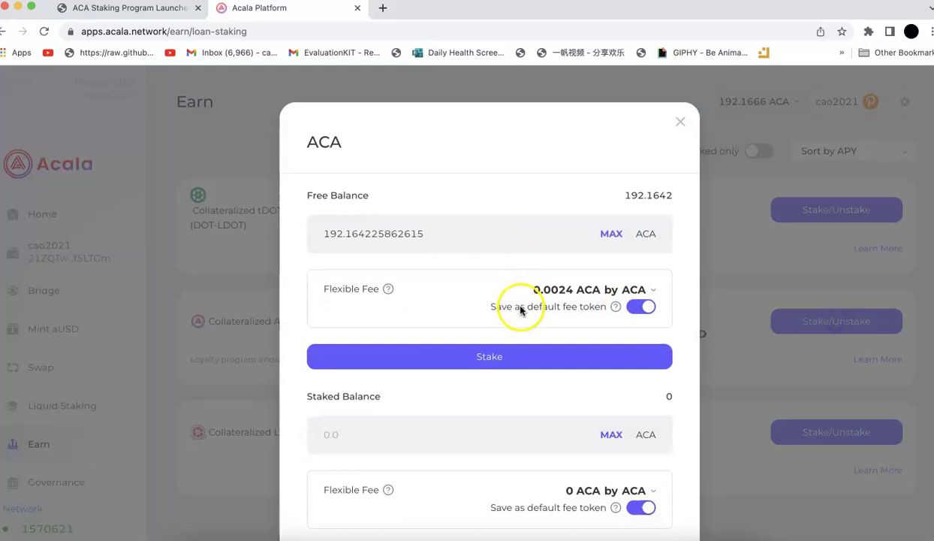
left_click_drag(340, 235, 471, 234)
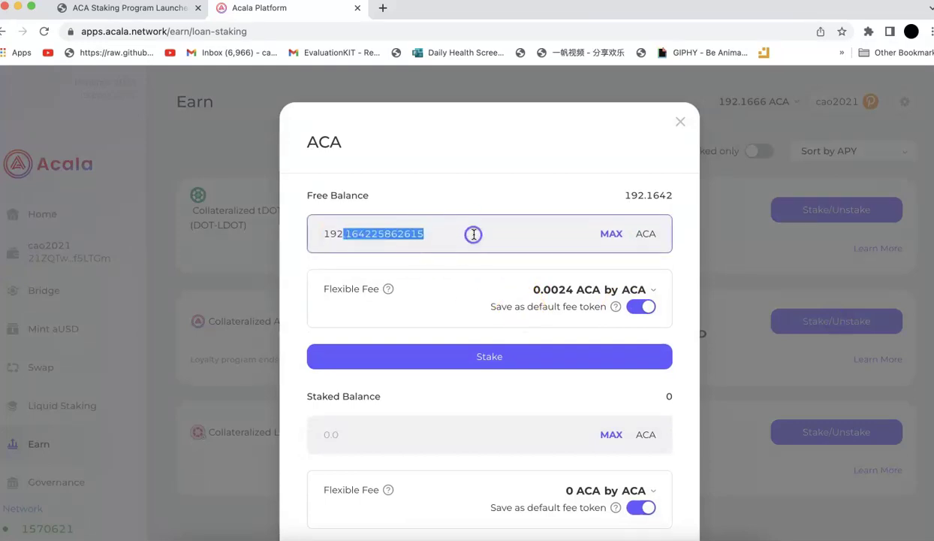
key("BackSpace")
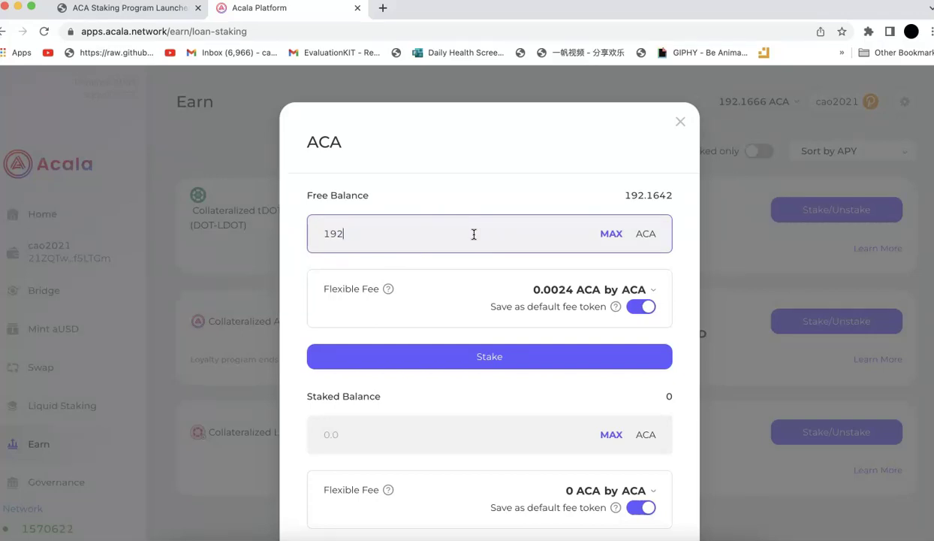
key("BackSpace")
type("2")
key("BackSpace")
type("1")
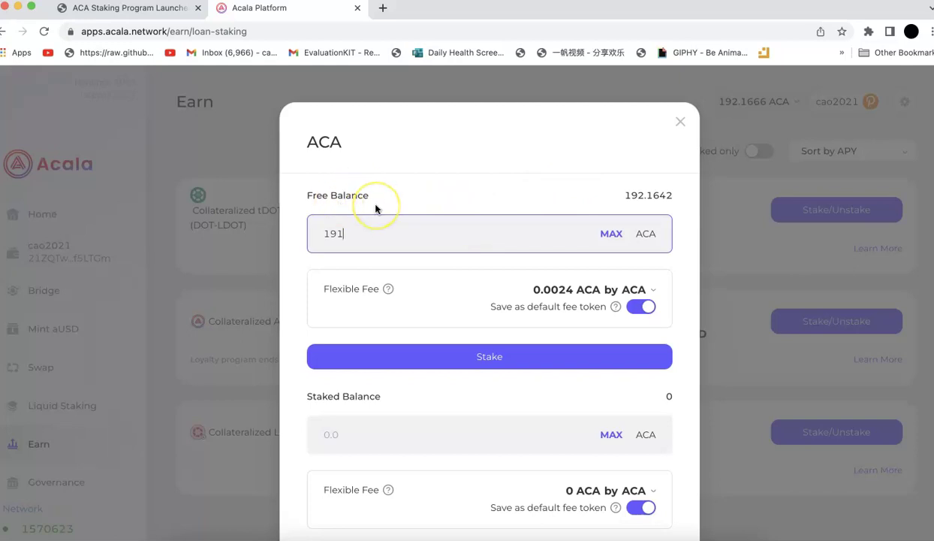
Step: Stake the 191 ACA with wallet approval and check when the Collateralized ACA loyalty program ends
scroll(518, 300, "down", 1)
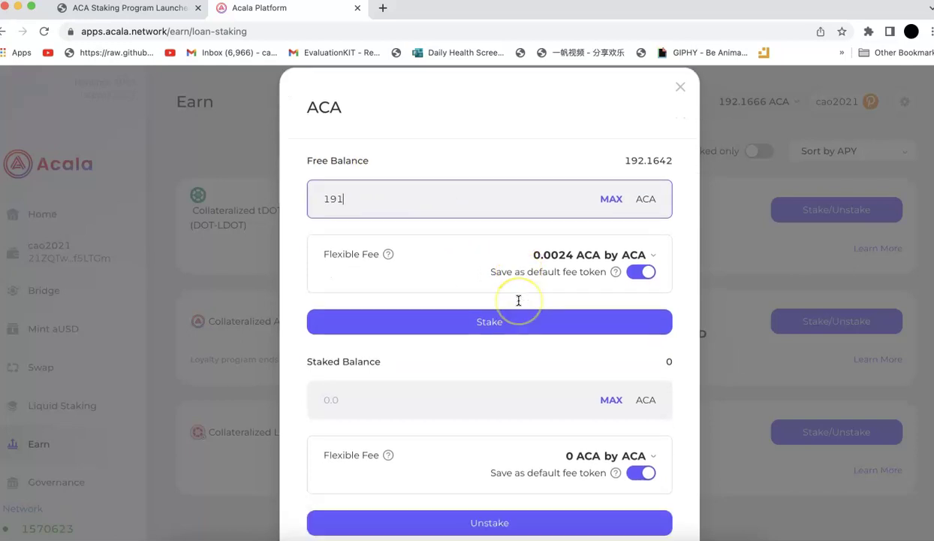
scroll(519, 300, "down", 1)
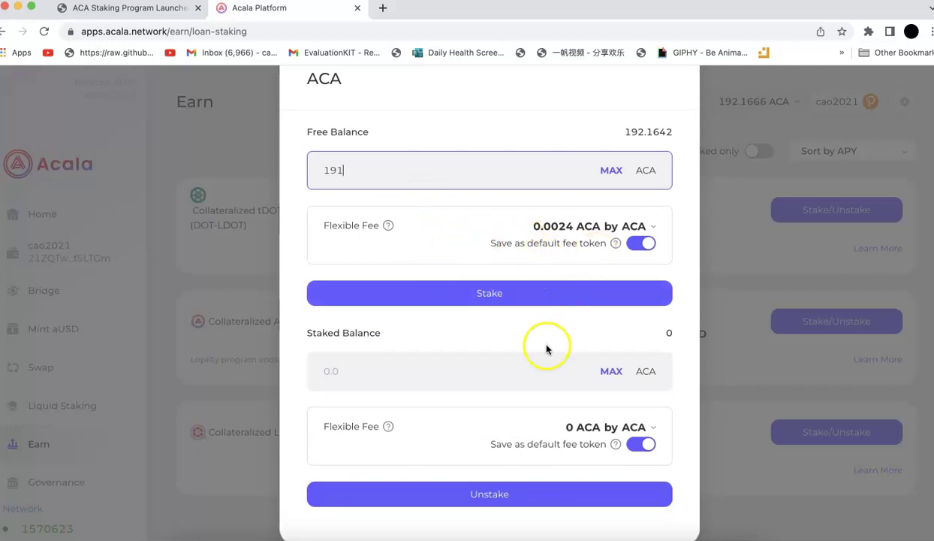
left_click(499, 296)
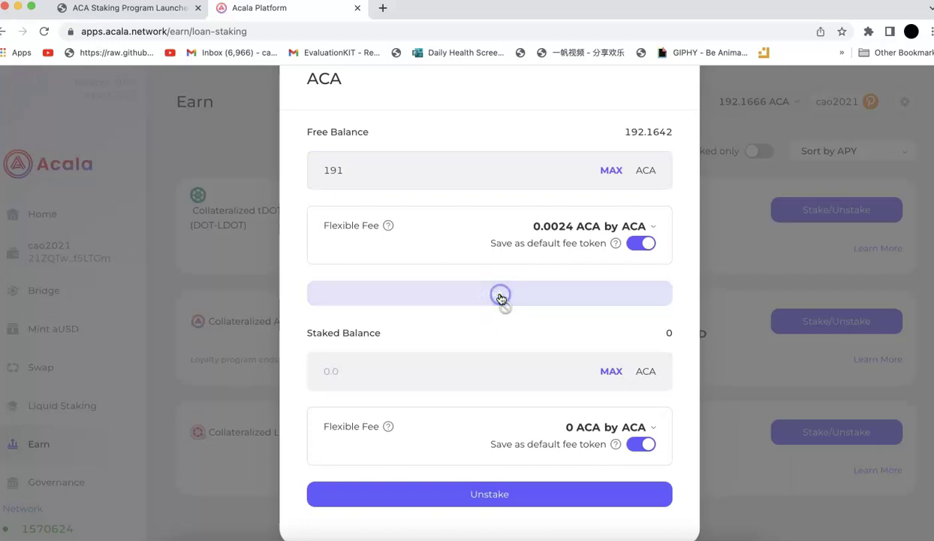
left_click(242, 451)
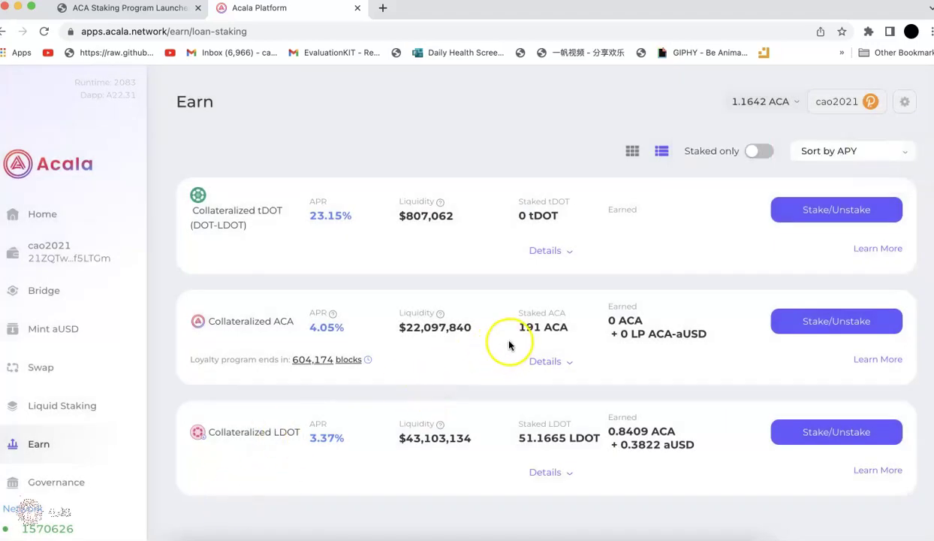
left_click_drag(249, 360, 362, 362)
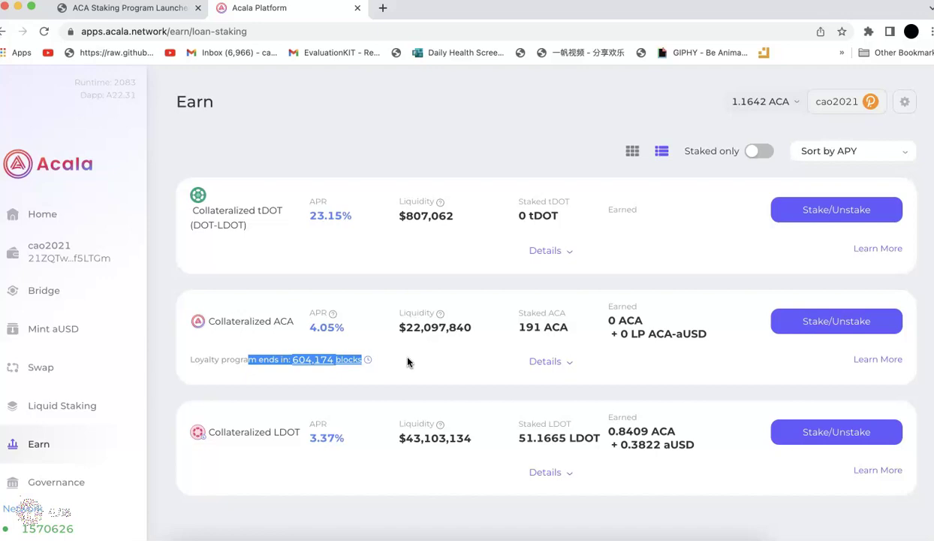
left_click_drag(236, 365, 262, 359)
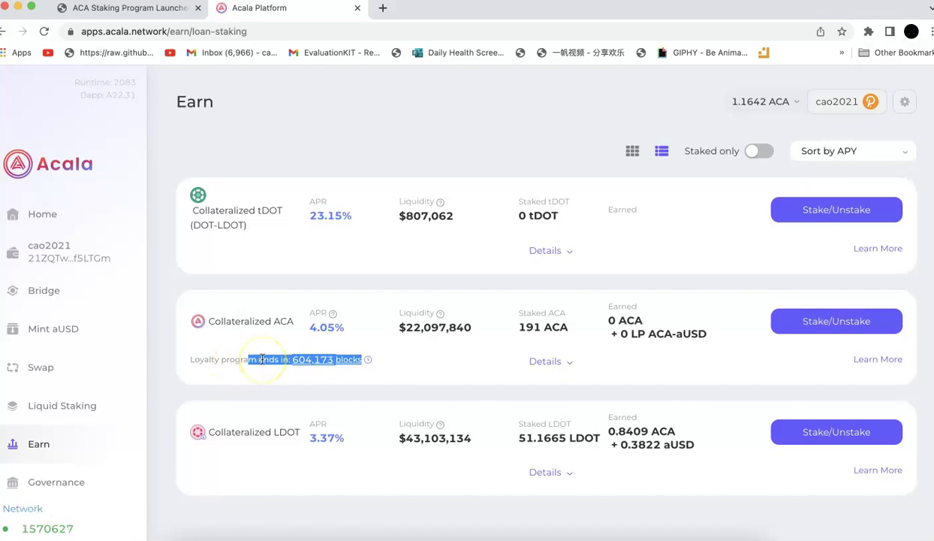